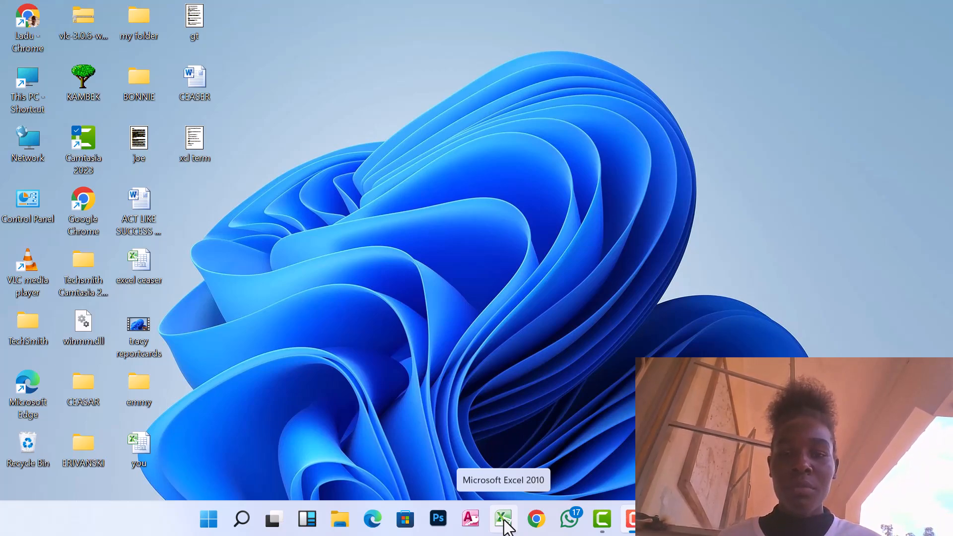
- Open Microsoft Excel 2010, dismiss the activation wizard and select cell E3 in the blank workbook
{"action": "left_click", "coordinate": [504, 520]}
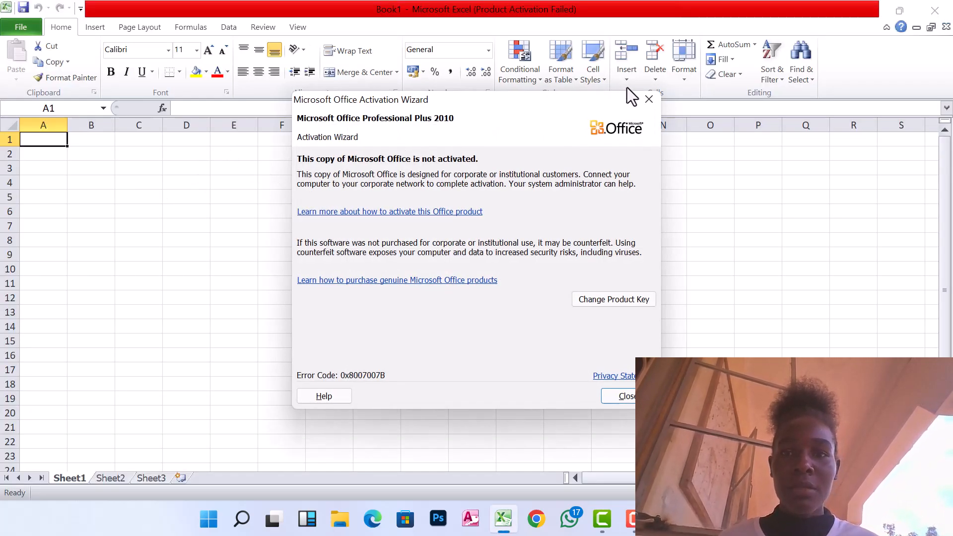
{"action": "left_click", "coordinate": [648, 99]}
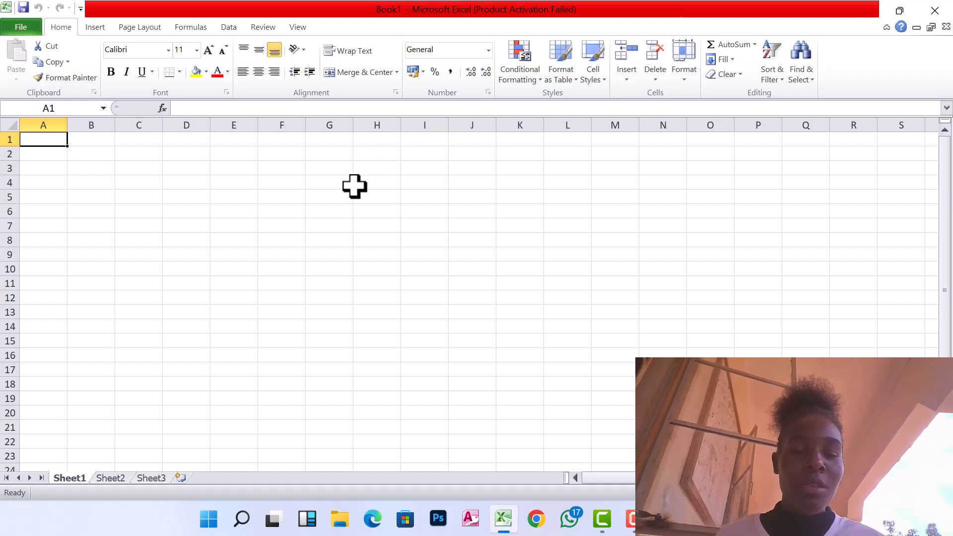
{"action": "left_click", "coordinate": [218, 214]}
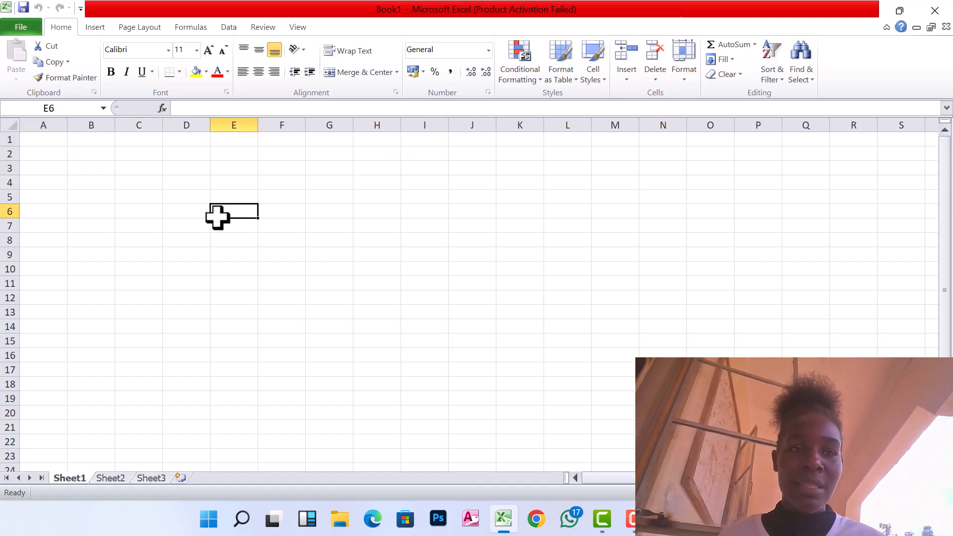
{"action": "left_click", "coordinate": [219, 168]}
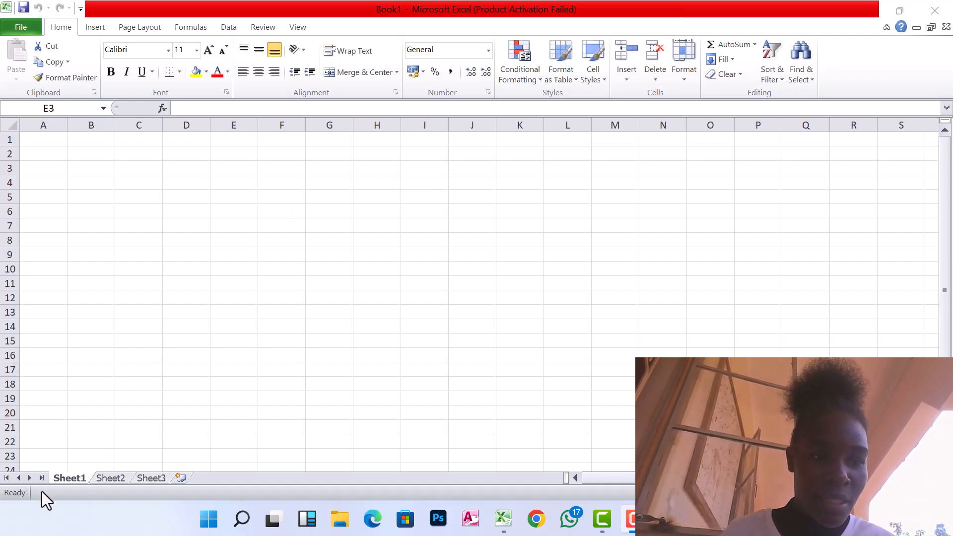
- View Sheet1, Sheet2 and Sheet3 in turn, and insert three new worksheets after them
{"action": "left_click", "coordinate": [68, 481]}
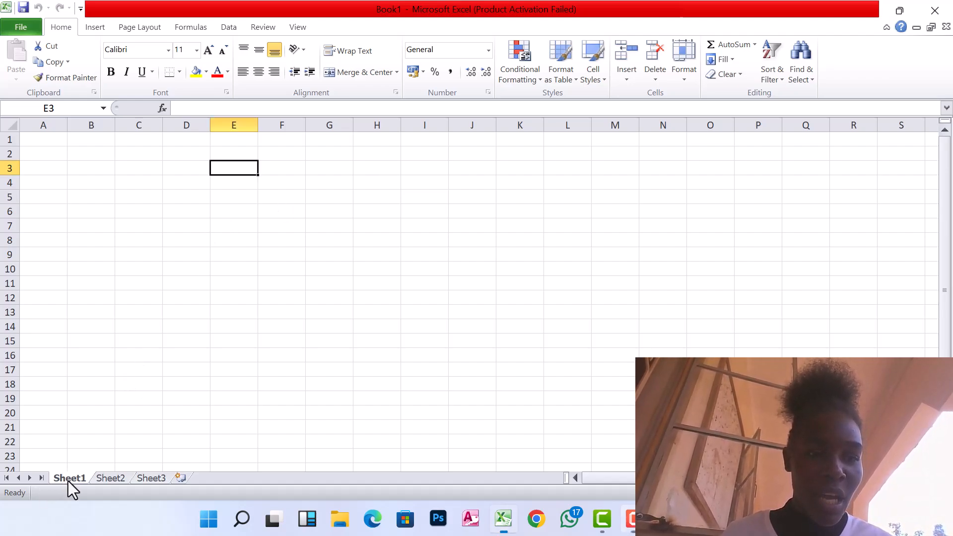
{"action": "left_click", "coordinate": [108, 475]}
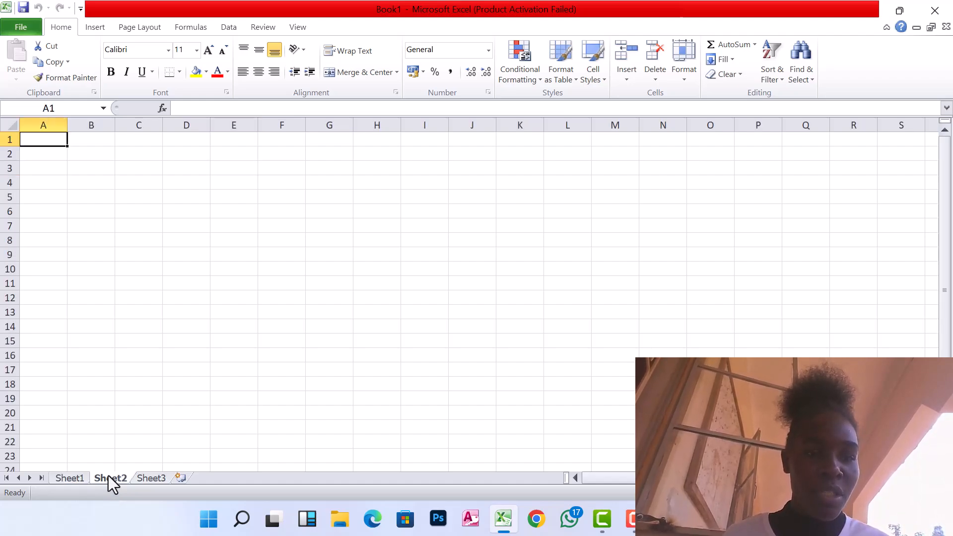
{"action": "left_click", "coordinate": [142, 476]}
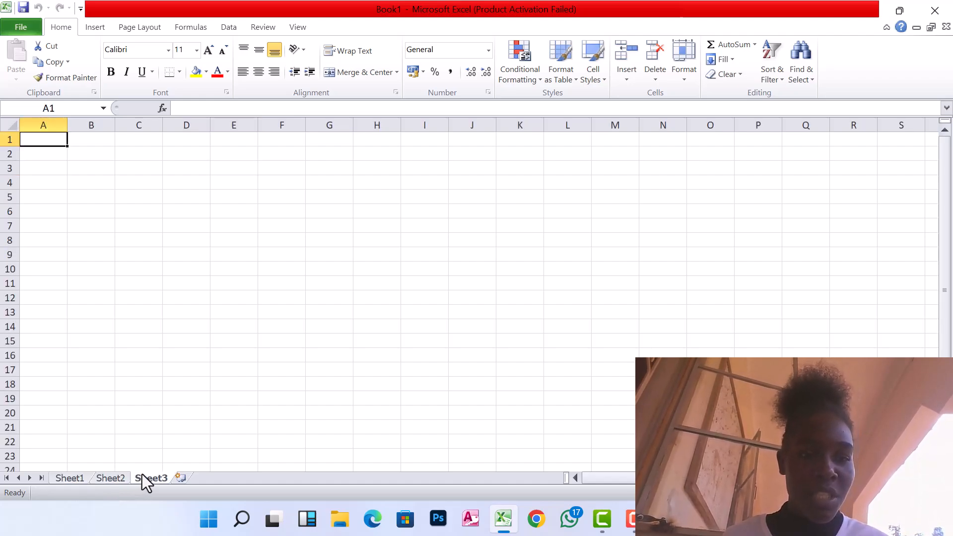
{"action": "left_click", "coordinate": [178, 477]}
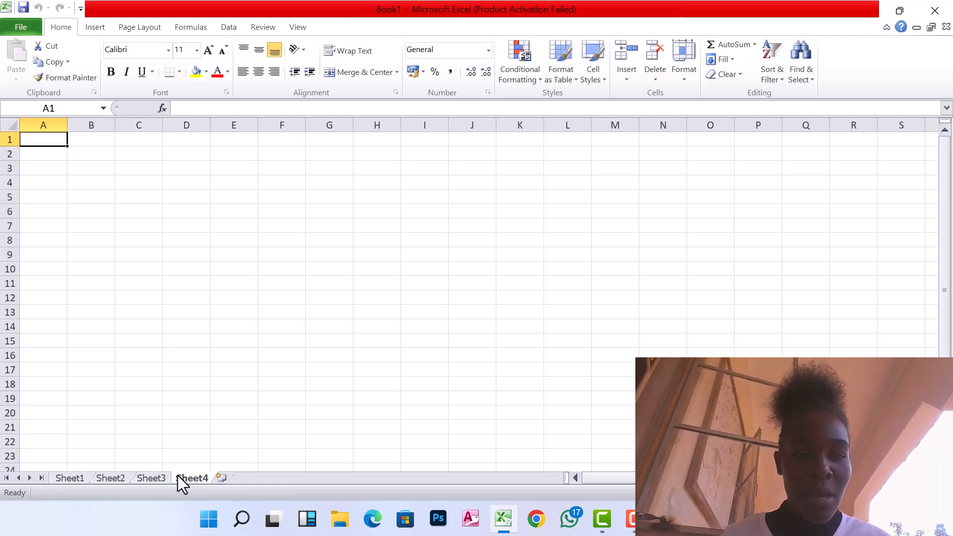
{"action": "left_click", "coordinate": [221, 479]}
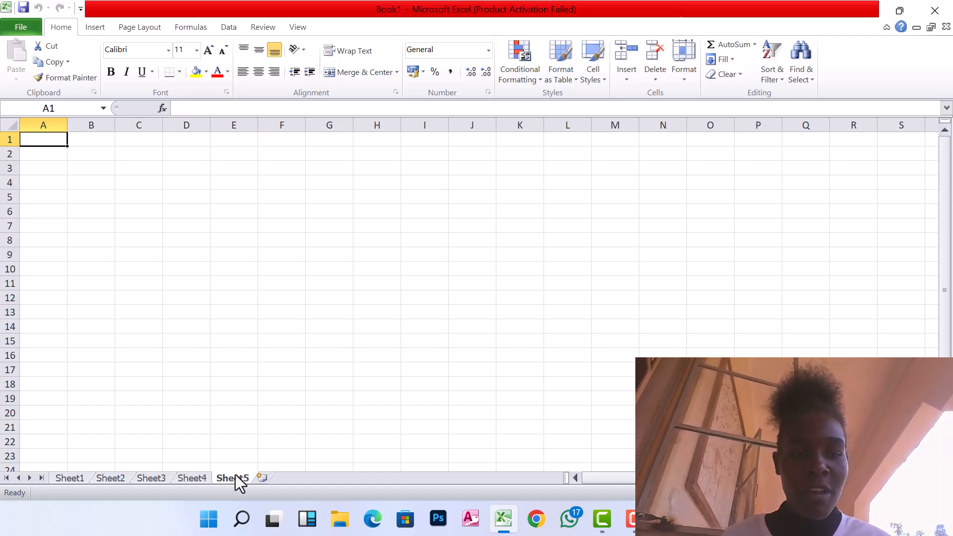
{"action": "left_click", "coordinate": [260, 477]}
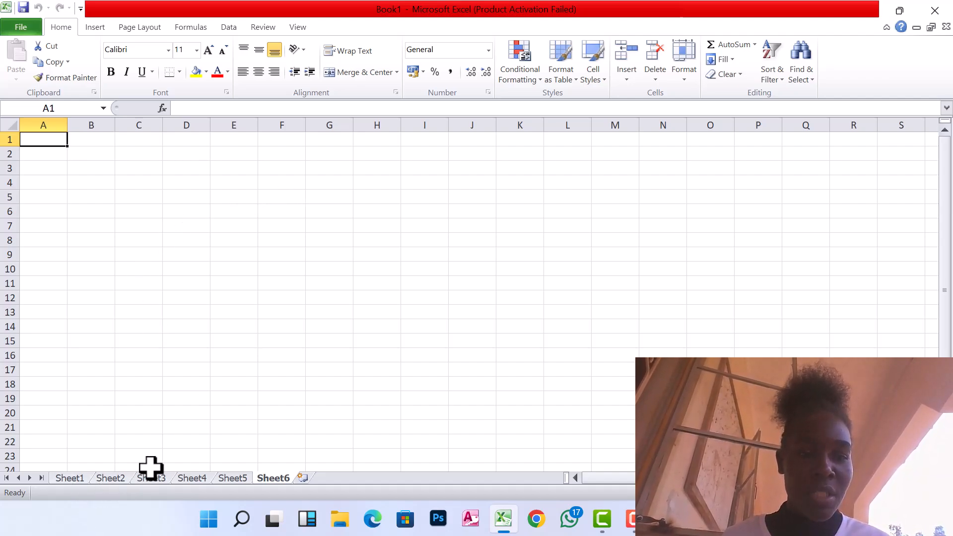
- Move the Sheet2 worksheet so that it comes after Sheet3
{"action": "left_click", "coordinate": [67, 481]}
{"action": "left_click_drag", "start_coordinate": [110, 477], "coordinate": [209, 464]}
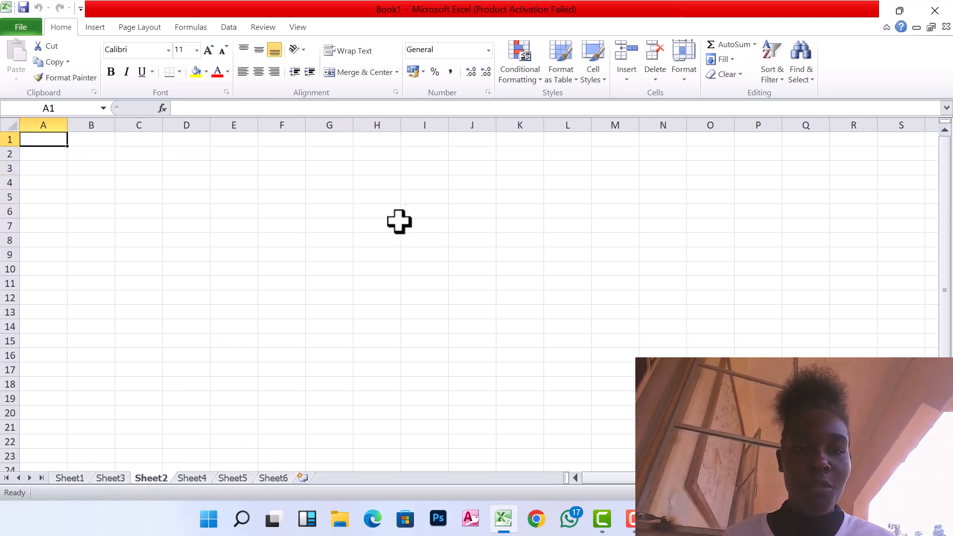
{"action": "left_click", "coordinate": [756, 23]}
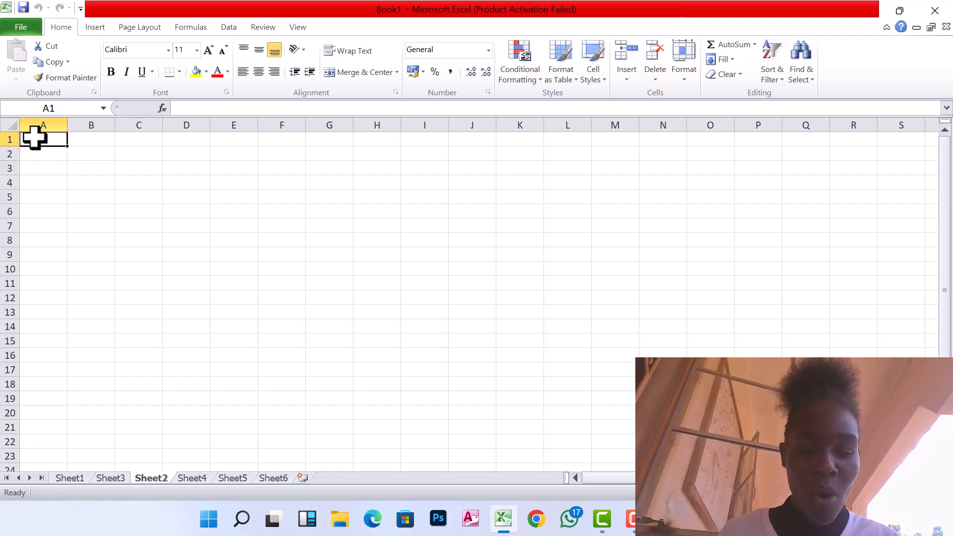
- Enter the headings "name" in A1 and "marks" in C1, and fill in the first person's name in A2
{"action": "type", "text": "name"}
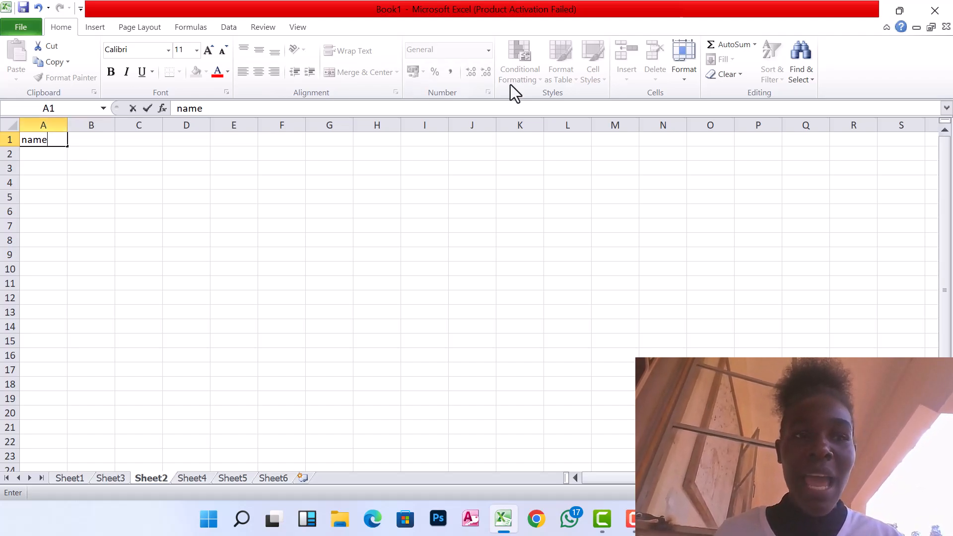
{"action": "left_click", "coordinate": [740, 23]}
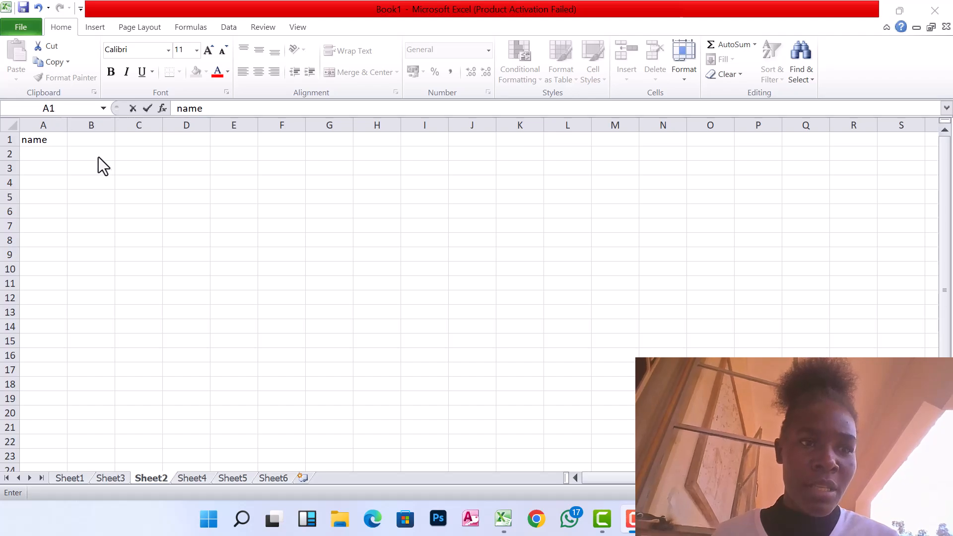
{"action": "left_click", "coordinate": [117, 166]}
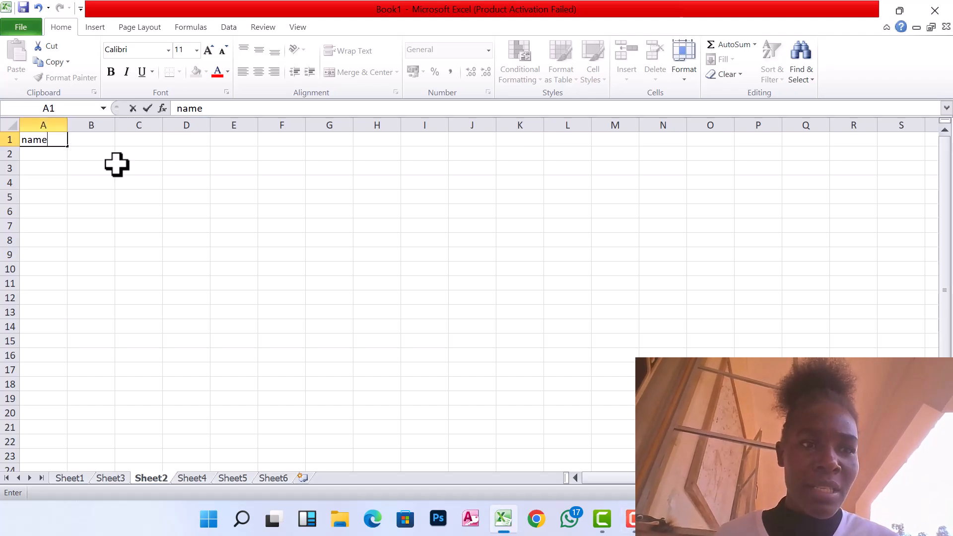
{"action": "left_click", "coordinate": [137, 138]}
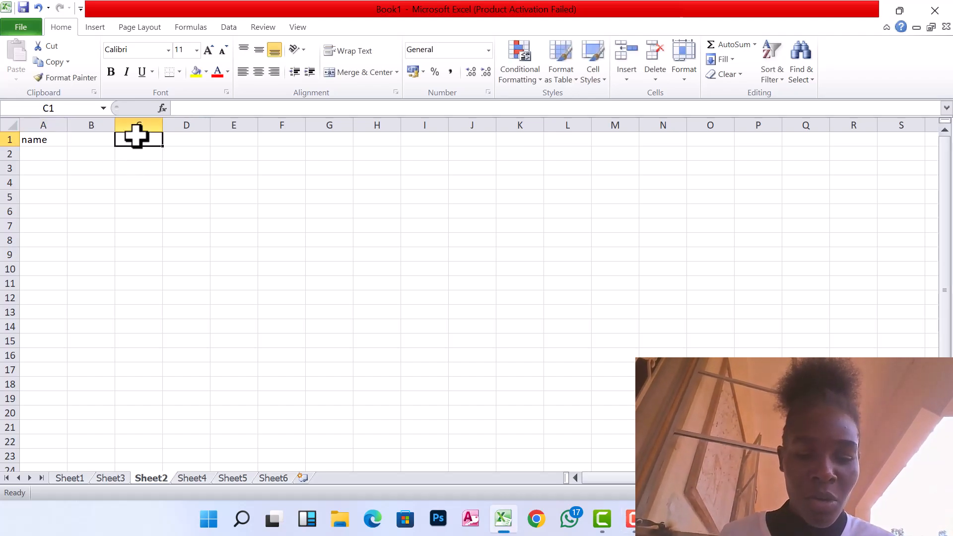
{"action": "type", "text": "marks"}
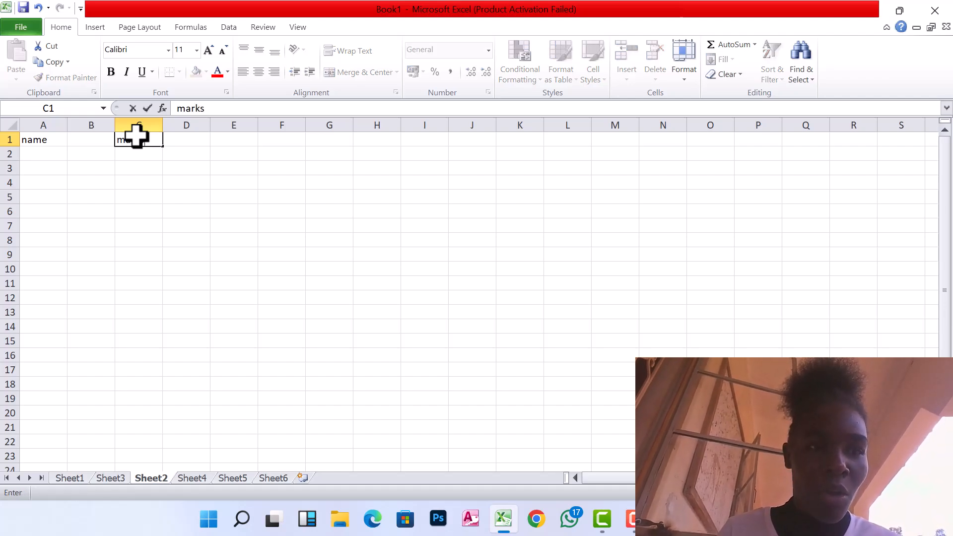
{"action": "left_click", "coordinate": [136, 168]}
{"action": "left_click", "coordinate": [47, 155]}
{"action": "type", "text": "aol"}
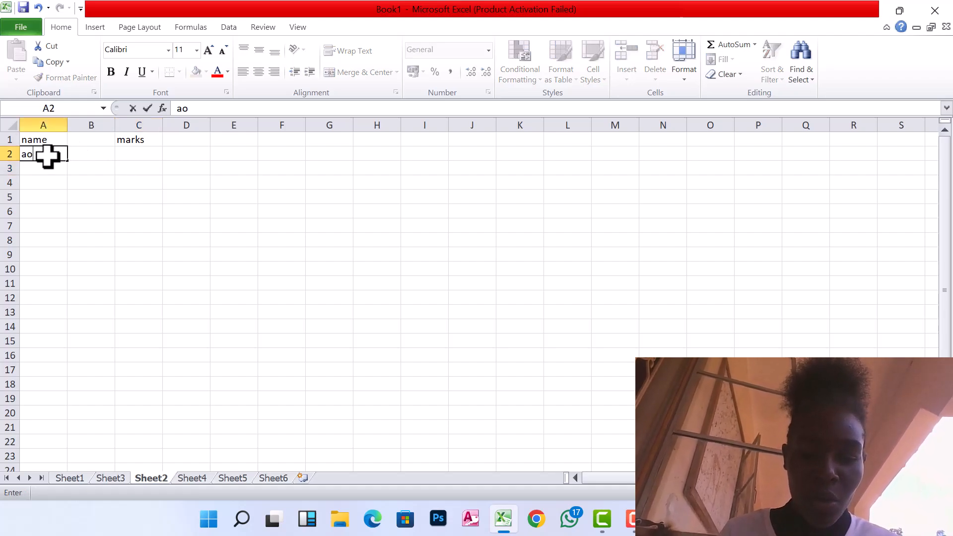
- Enter 99 in C2 under the marks heading, and select the value within the cell
{"action": "left_click", "coordinate": [131, 151]}
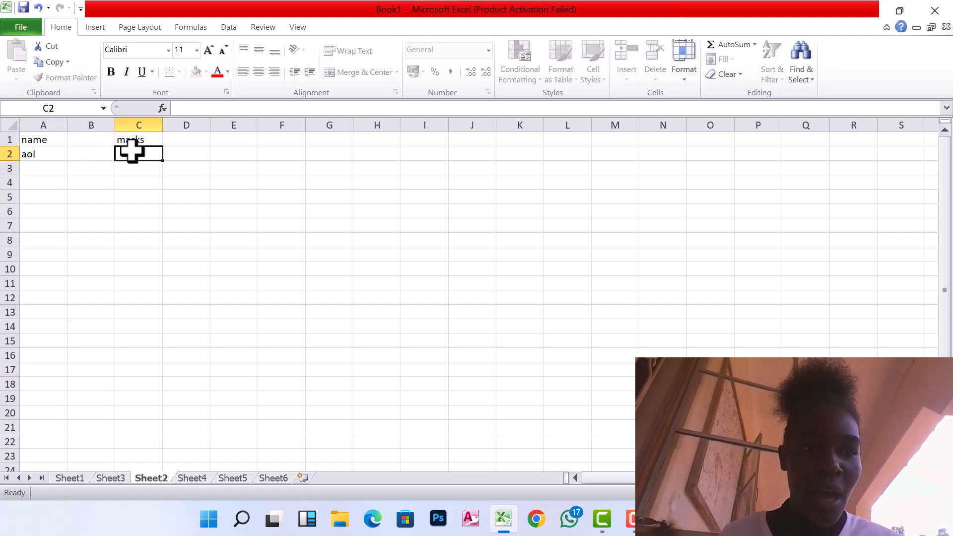
{"action": "type", "text": "99"}
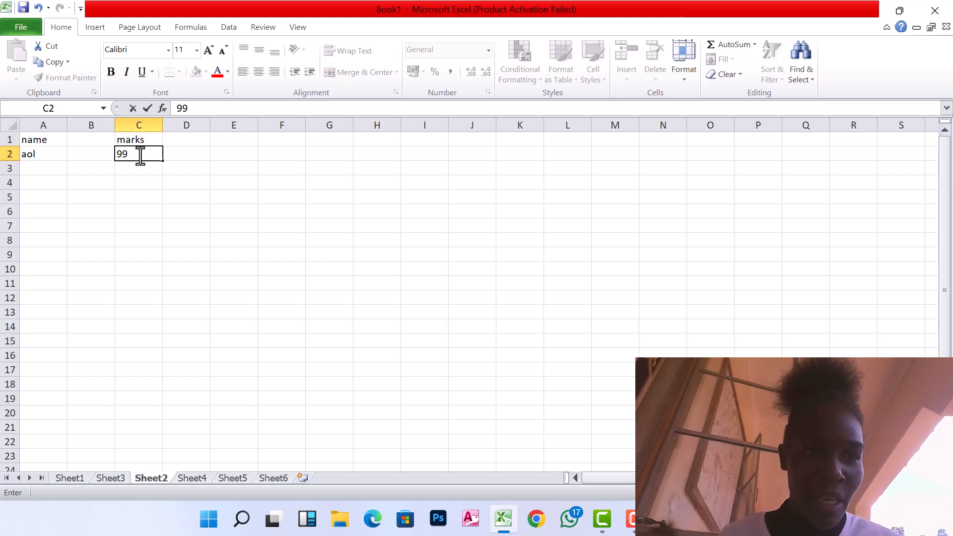
{"action": "left_click", "coordinate": [137, 157]}
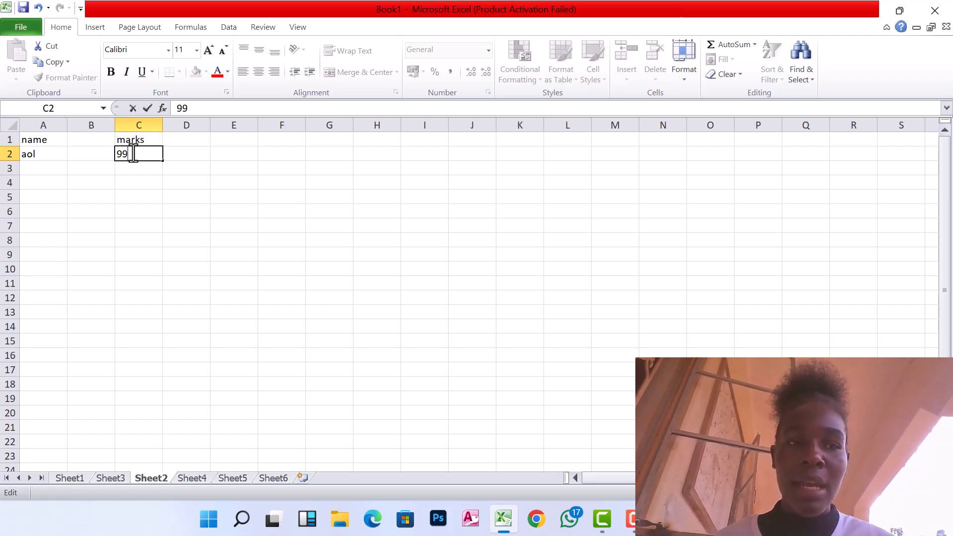
{"action": "left_click_drag", "start_coordinate": [133, 153], "coordinate": [103, 149]}
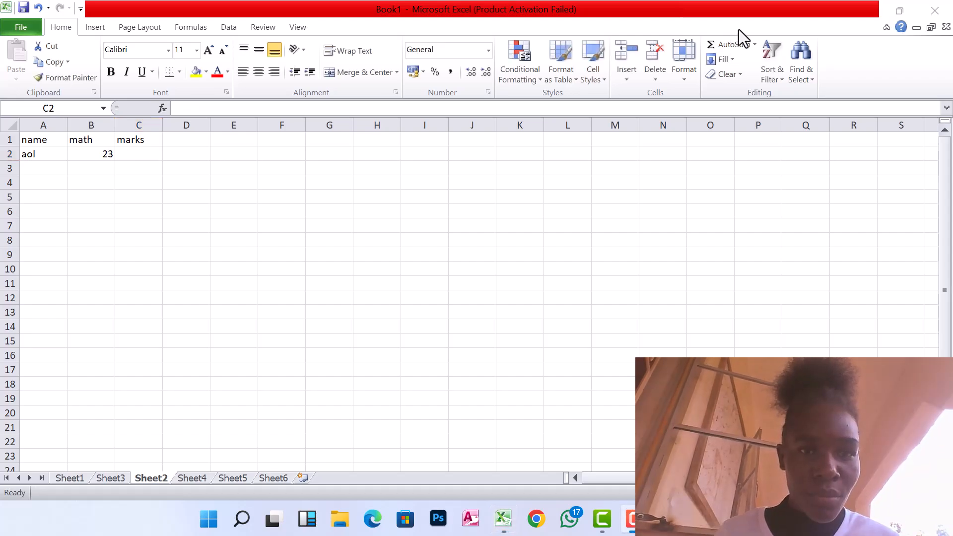
- Write the formula =sum(B2,$A$2) in C2, with the A2 reference made absolute
{"action": "left_click", "coordinate": [137, 151]}
{"action": "type", "text": "="}
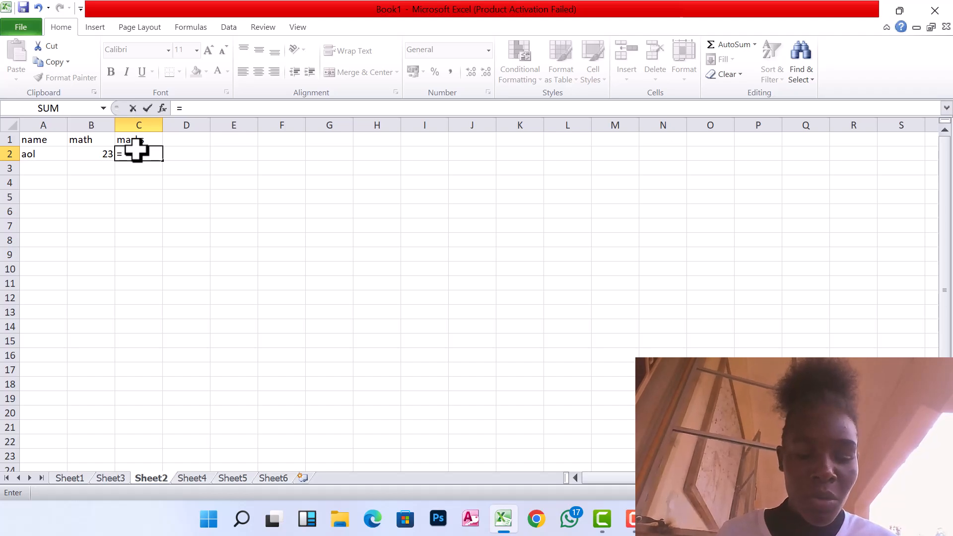
{"action": "type", "text": "sum"}
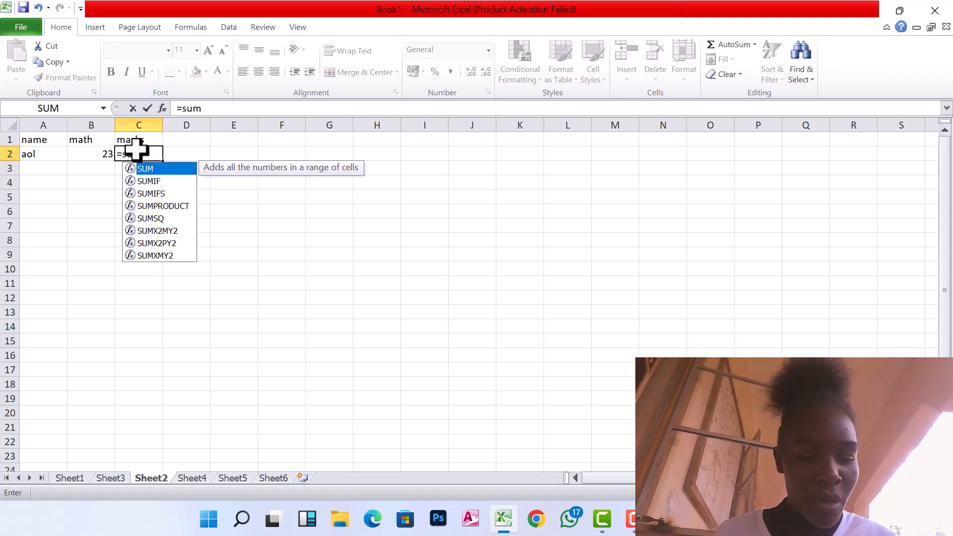
{"action": "type", "text": "("}
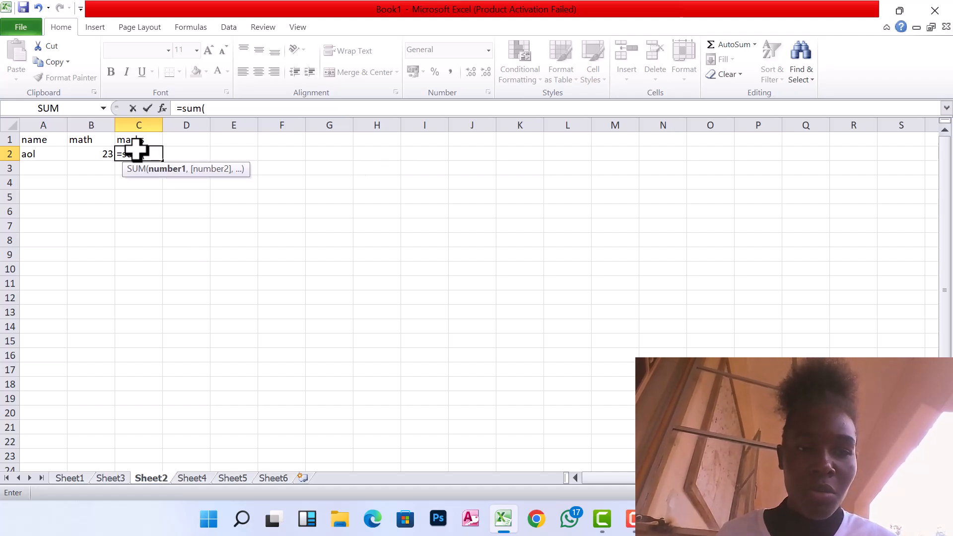
{"action": "left_click", "coordinate": [104, 153]}
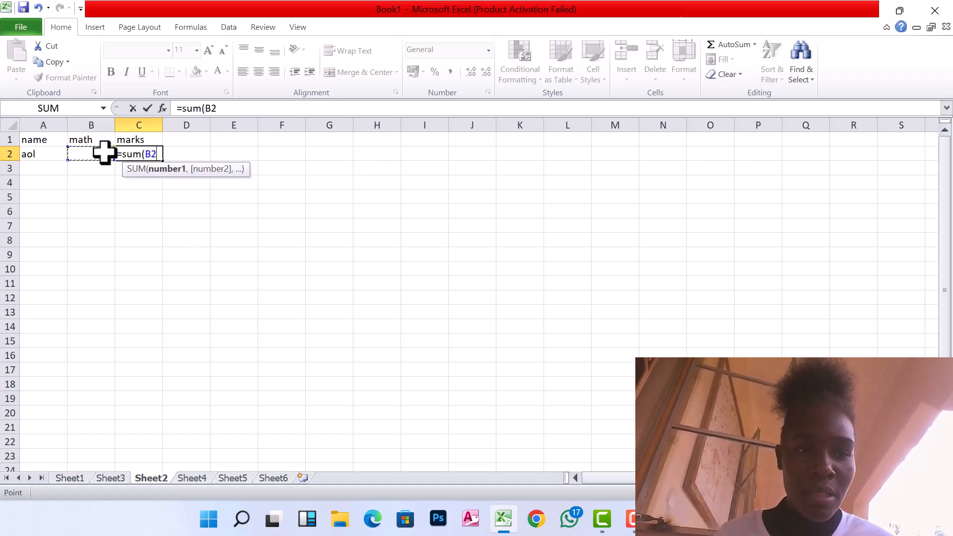
{"action": "type", "text": ","}
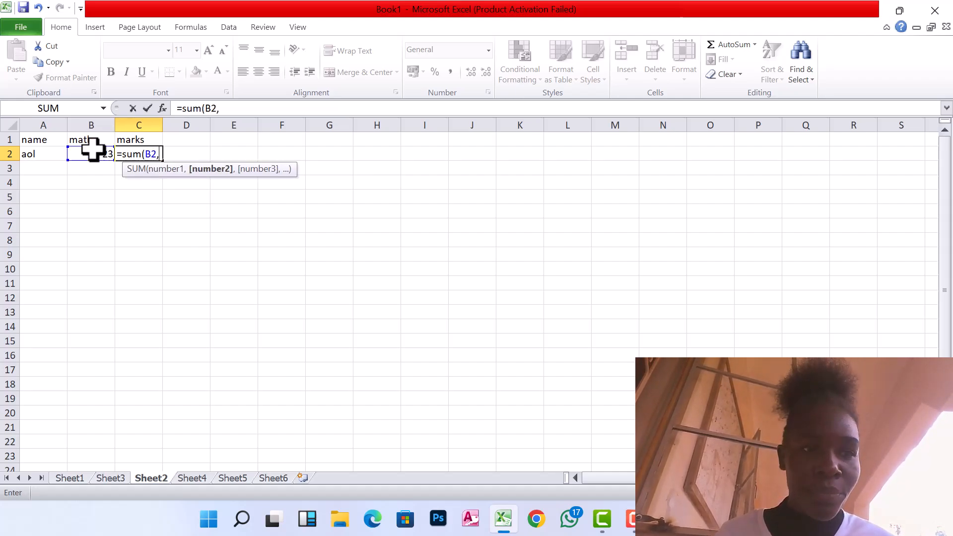
{"action": "left_click", "coordinate": [44, 154]}
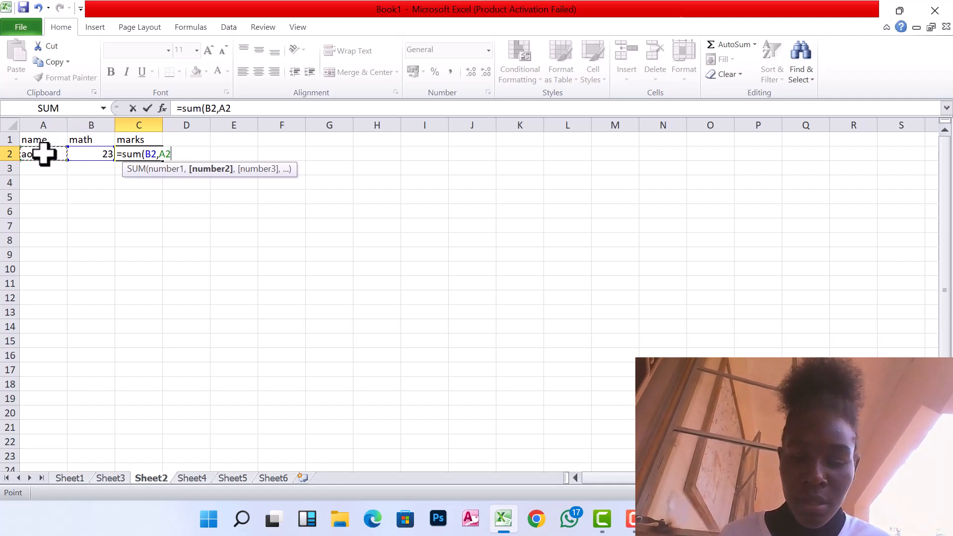
{"action": "type", "text": ")"}
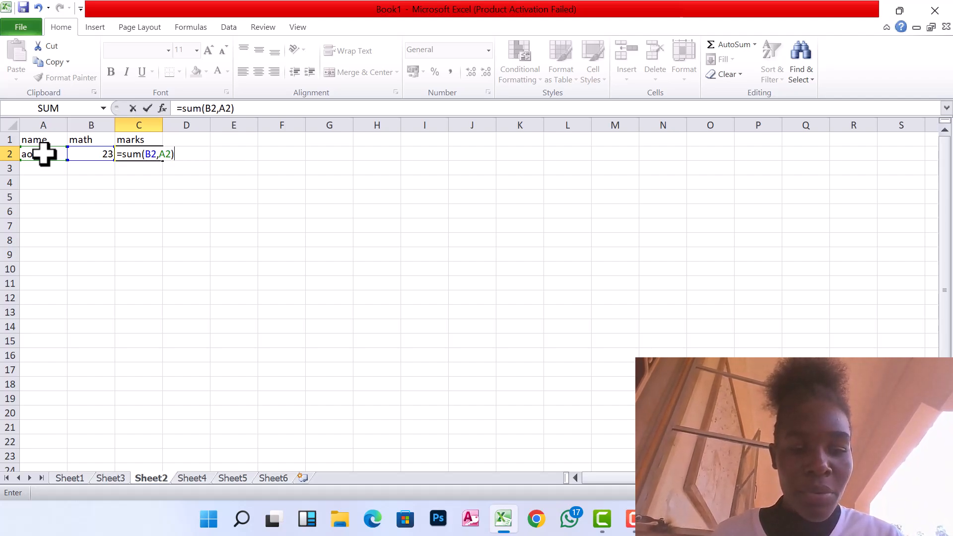
{"action": "key", "text": "F4"}
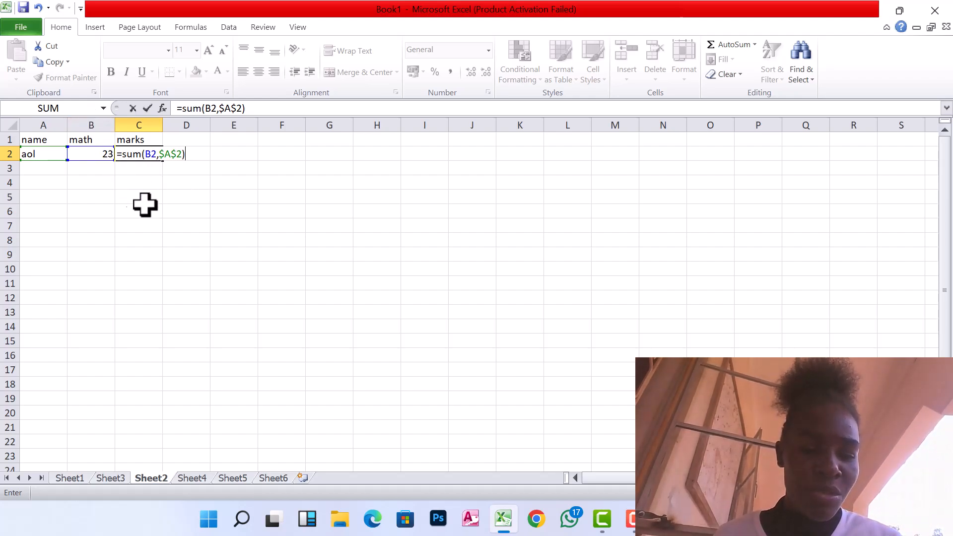
- View the page layout commands, and commit the sum formula in C2 by selecting cell E3
{"action": "left_click", "coordinate": [101, 108]}
{"action": "left_click", "coordinate": [232, 237]}
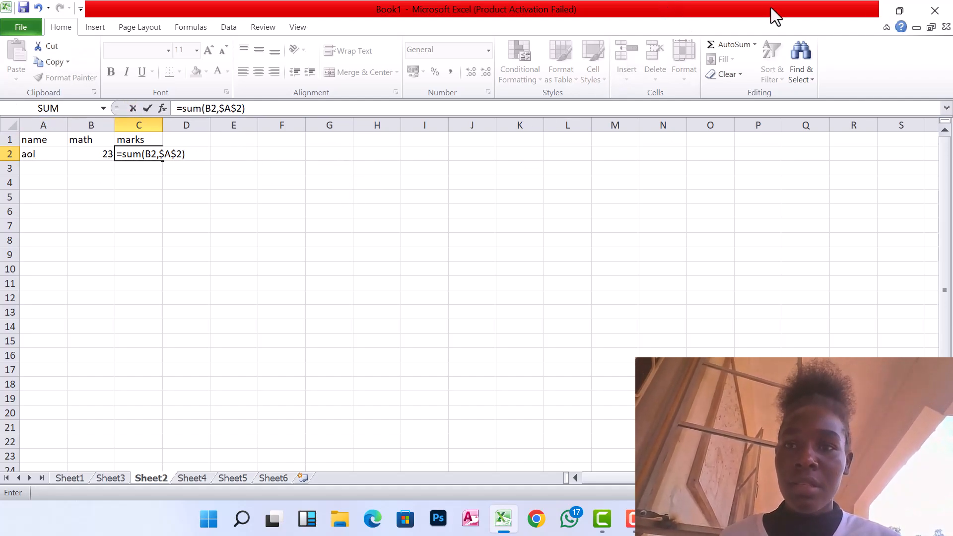
{"action": "left_click", "coordinate": [743, 20]}
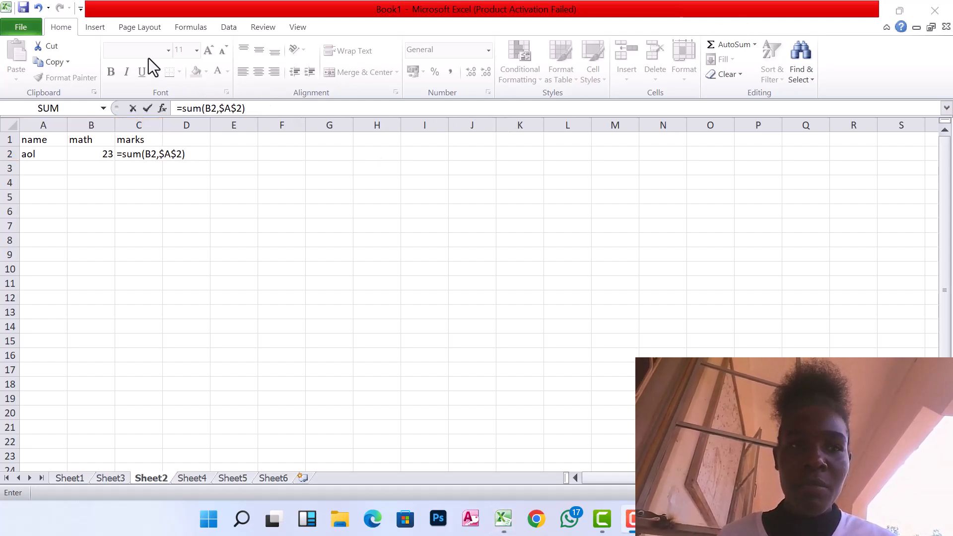
{"action": "left_click", "coordinate": [98, 29]}
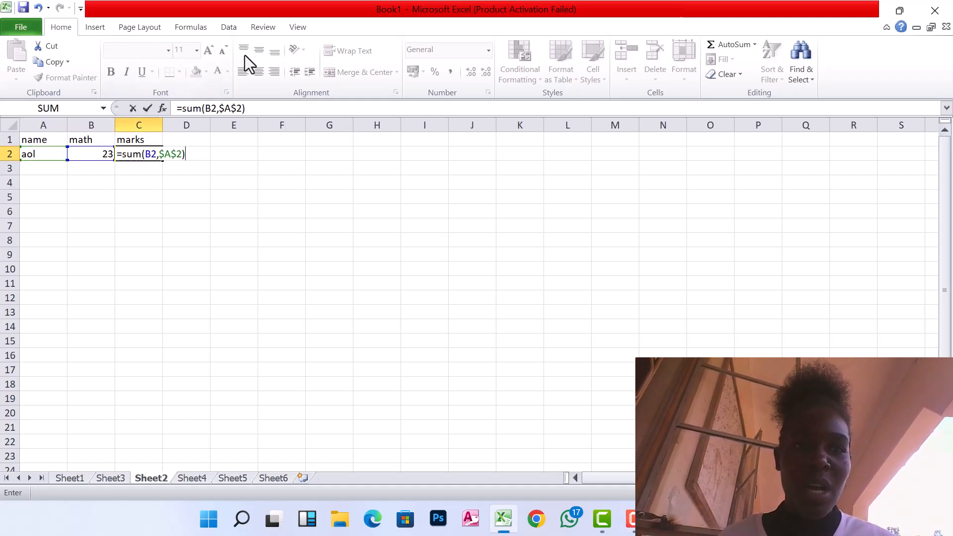
{"action": "left_click", "coordinate": [150, 25]}
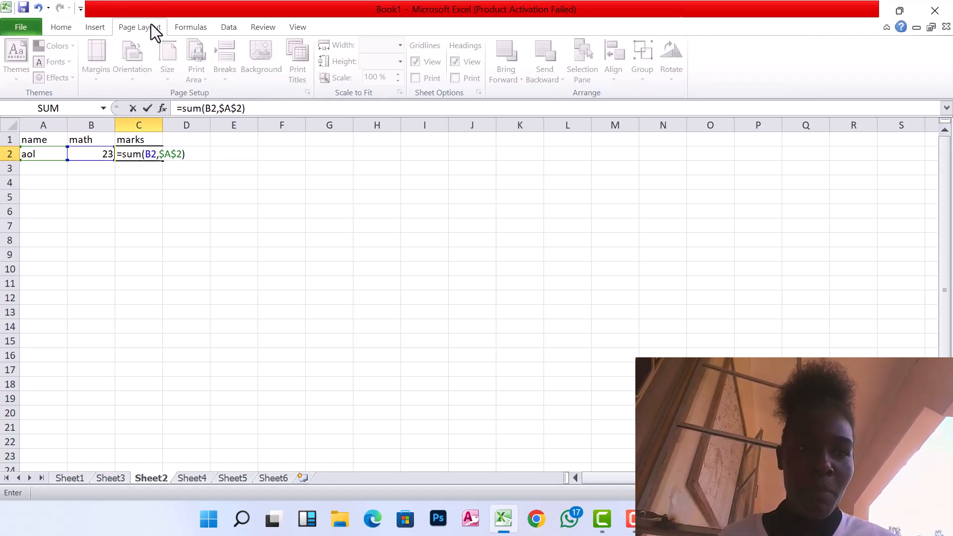
{"action": "left_click", "coordinate": [240, 164]}
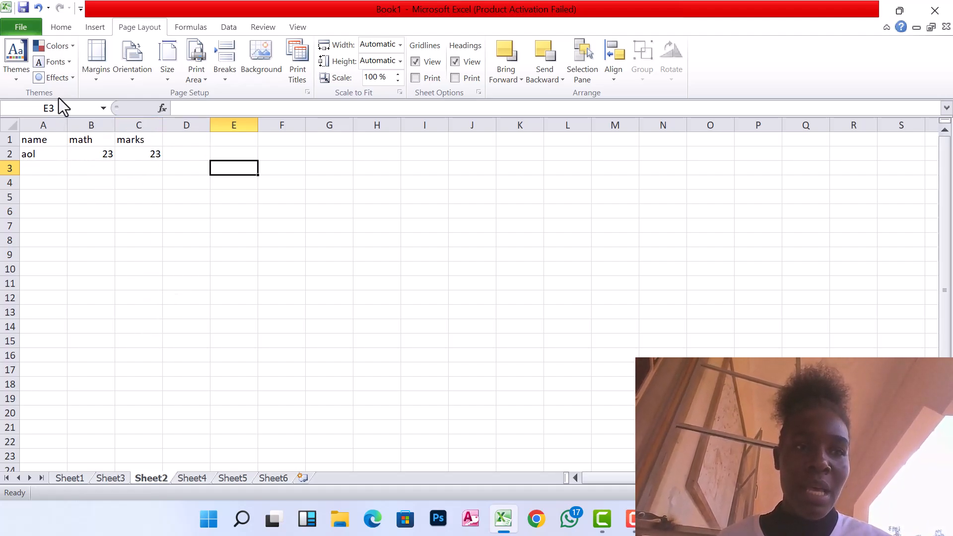
- Apply All Borders to the range A1:F12
{"action": "left_click", "coordinate": [61, 28]}
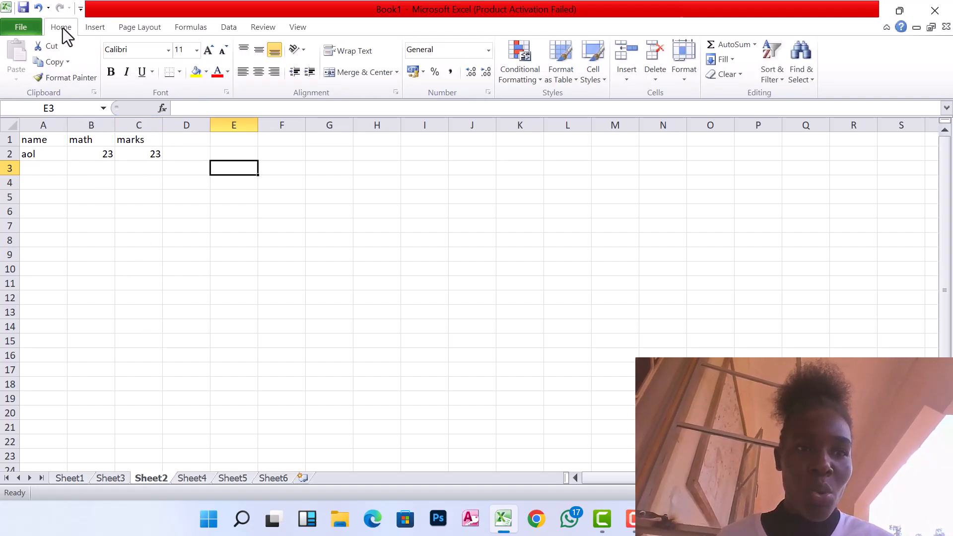
{"action": "left_click", "coordinate": [36, 142]}
{"action": "left_click_drag", "start_coordinate": [36, 143], "coordinate": [295, 294]}
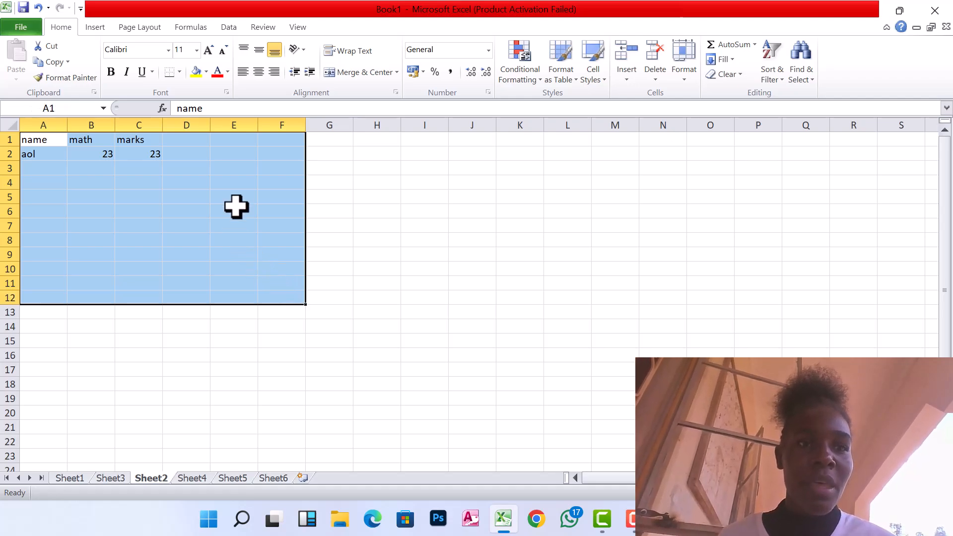
{"action": "left_click", "coordinate": [180, 72]}
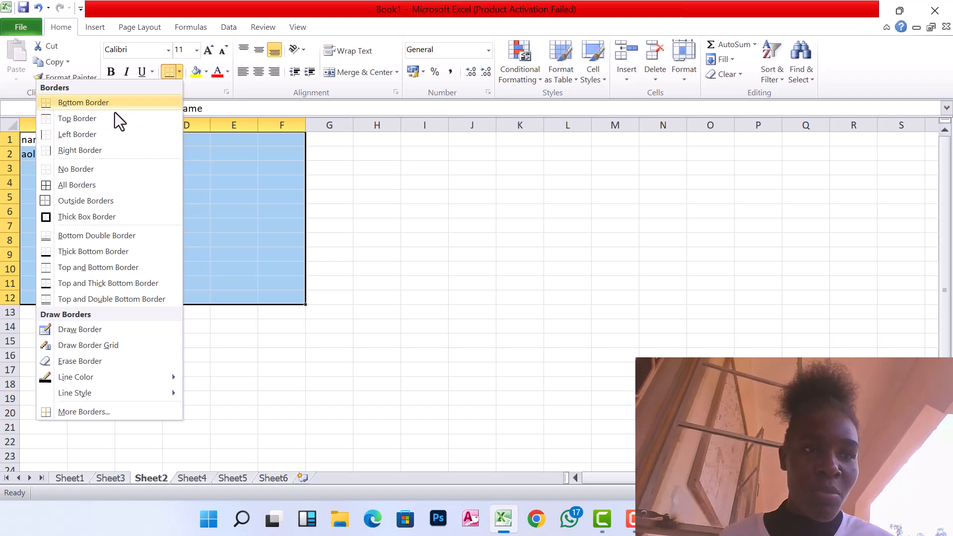
{"action": "left_click", "coordinate": [112, 185]}
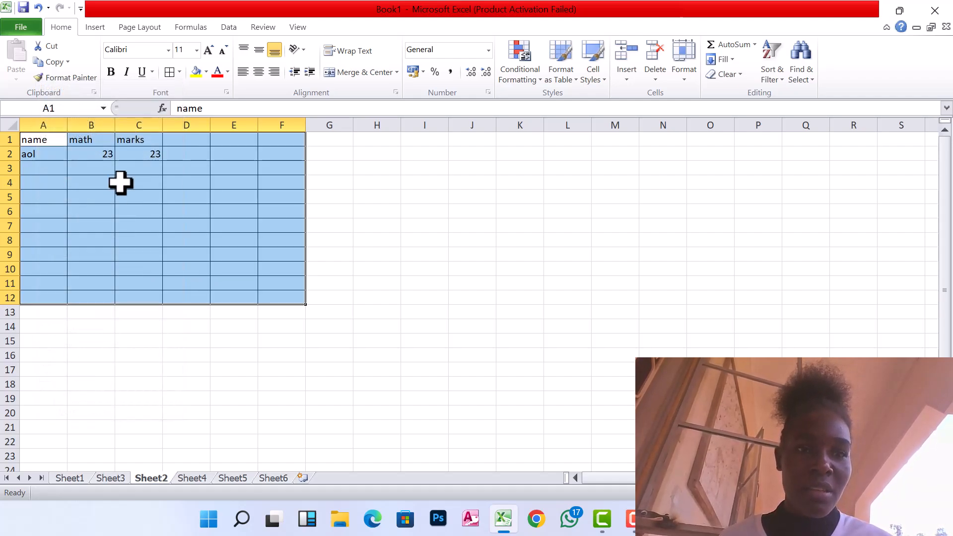
- Select the range D5:F9 inside the bordered table
{"action": "left_click", "coordinate": [191, 197]}
{"action": "left_click_drag", "start_coordinate": [181, 207], "coordinate": [301, 254]}
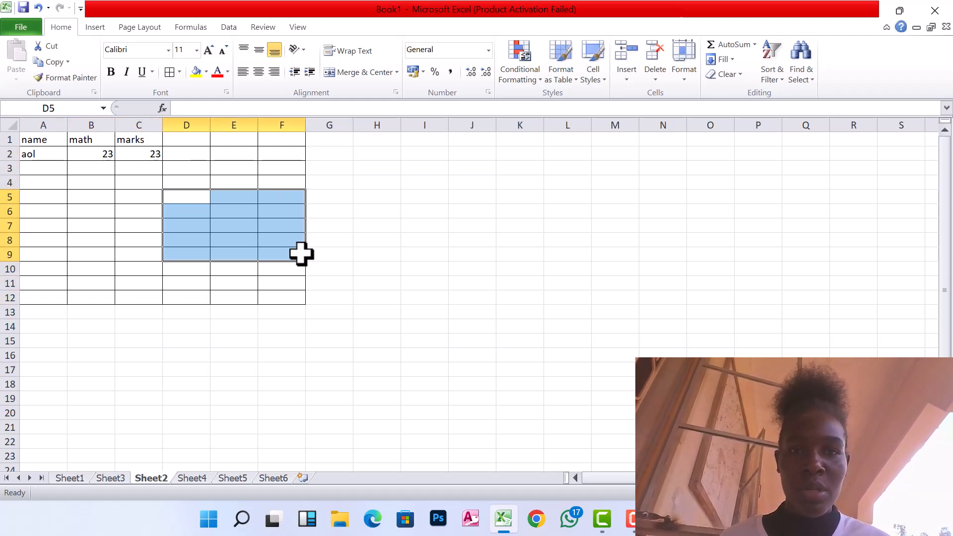